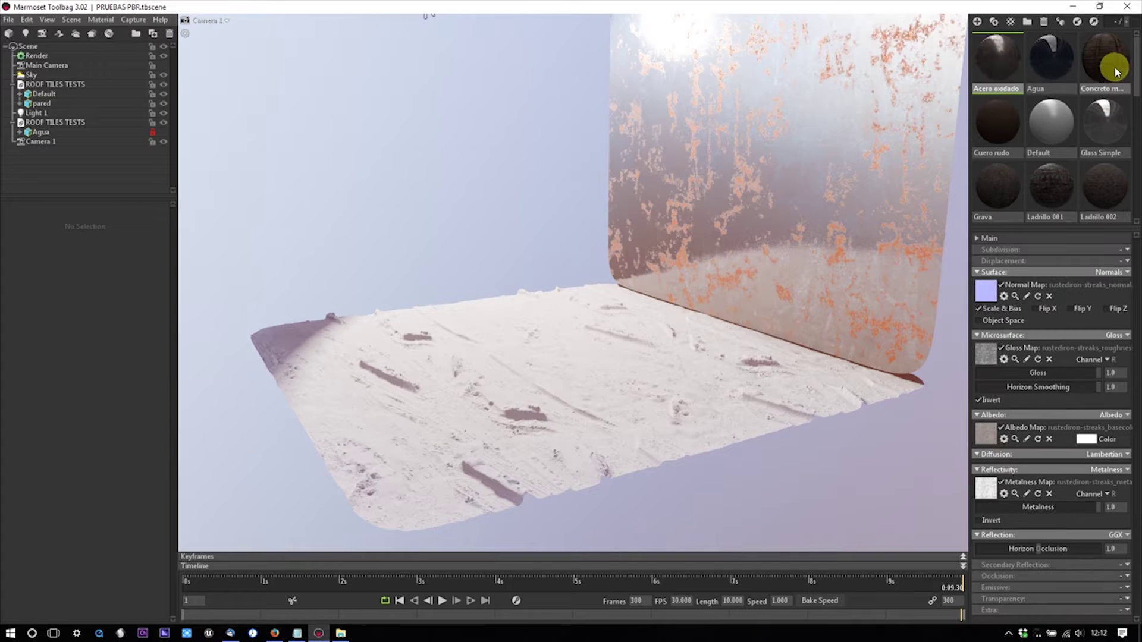
- Apply the Acero oxidado and Grava materials to both surfaces, leaving Grava on the floor and Acero oxidado on the wall
{"action": "left_click_drag", "start_coordinate": [978, 79], "coordinate": [700, 288]}
{"action": "left_click_drag", "start_coordinate": [996, 136], "coordinate": [769, 202]}
{"action": "left_click_drag", "start_coordinate": [656, 283], "coordinate": [759, 199]}
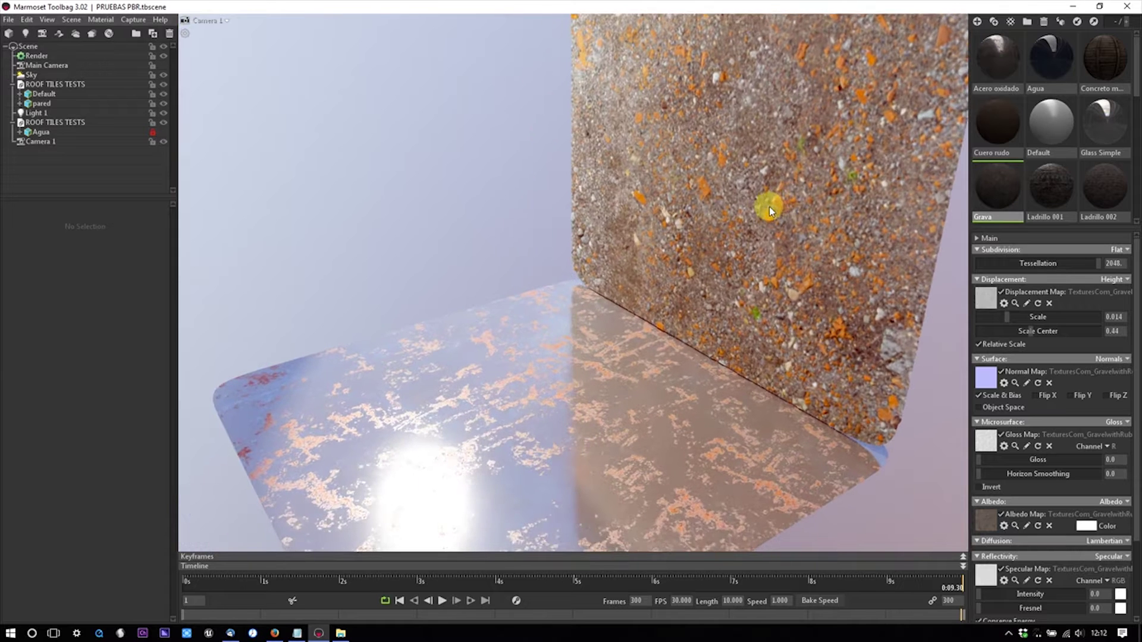
{"action": "left_click_drag", "start_coordinate": [1000, 191], "coordinate": [723, 337]}
{"action": "left_click_drag", "start_coordinate": [998, 81], "coordinate": [767, 319]}
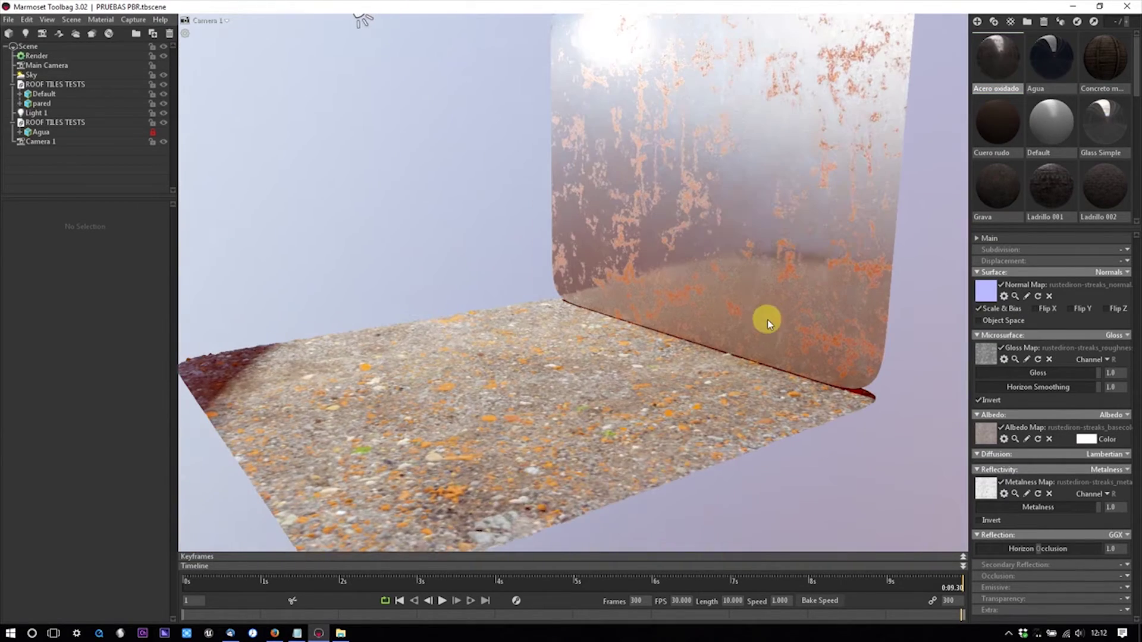
- Apply the Ladrillo 001 brick material to both the floor and the wall
{"action": "left_click", "coordinate": [1011, 197]}
{"action": "left_click_drag", "start_coordinate": [1026, 191], "coordinate": [757, 268]}
{"action": "left_click_drag", "start_coordinate": [667, 373], "coordinate": [686, 180]}
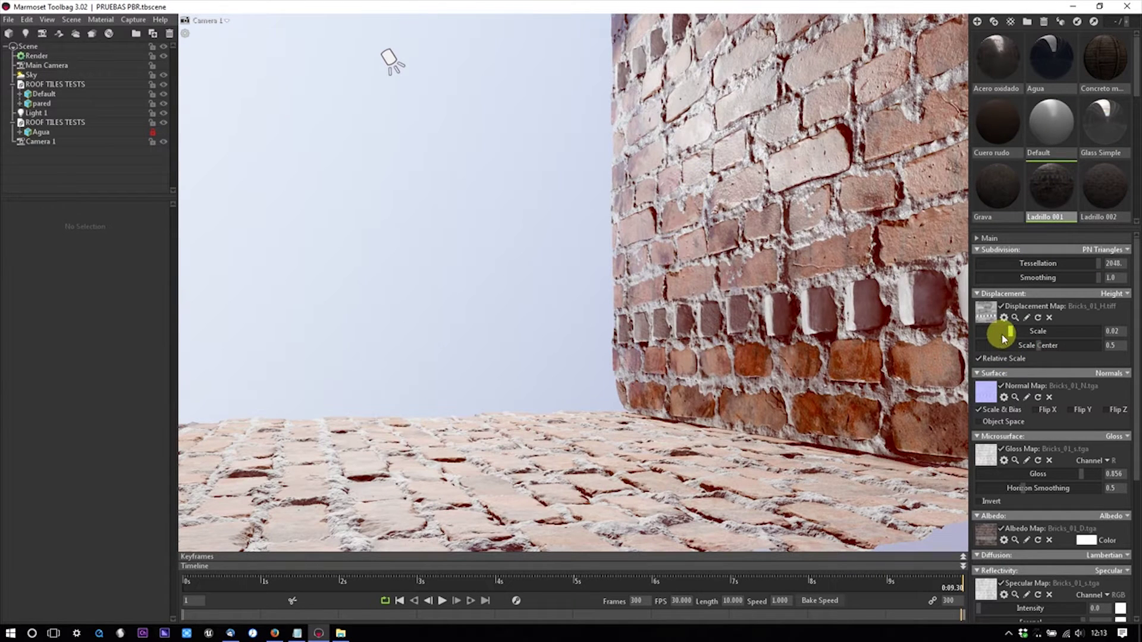
- Set the displacement scale of the Ladrillo 001 material to 0.03
{"action": "left_click_drag", "start_coordinate": [1003, 339], "coordinate": [1000, 333]}
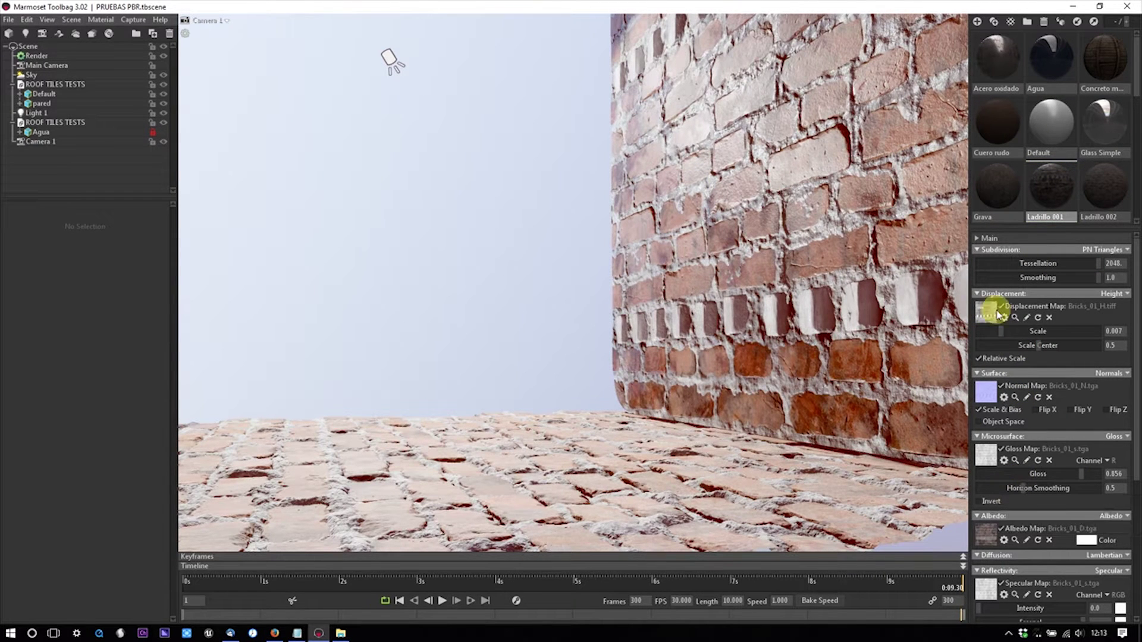
{"action": "left_click_drag", "start_coordinate": [1015, 328], "coordinate": [1015, 331]}
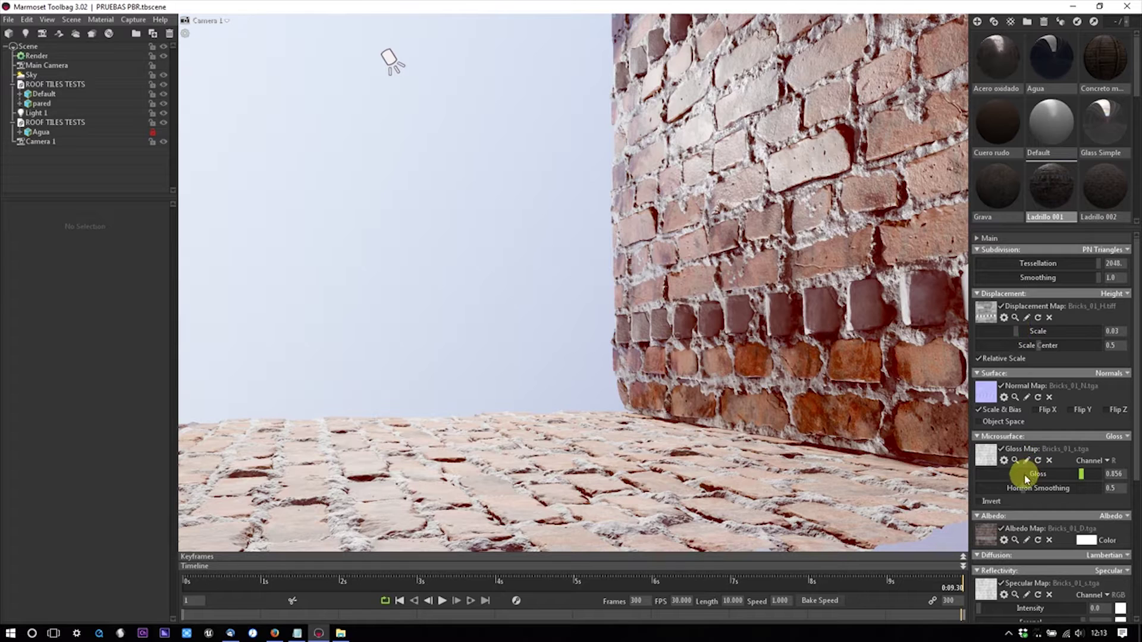
- Set the Ladrillo 001 material's gloss to 0.262 and its horizon smoothing to 0.0
{"action": "left_click_drag", "start_coordinate": [1025, 479], "coordinate": [1010, 474]}
{"action": "left_click_drag", "start_coordinate": [764, 339], "coordinate": [738, 312]}
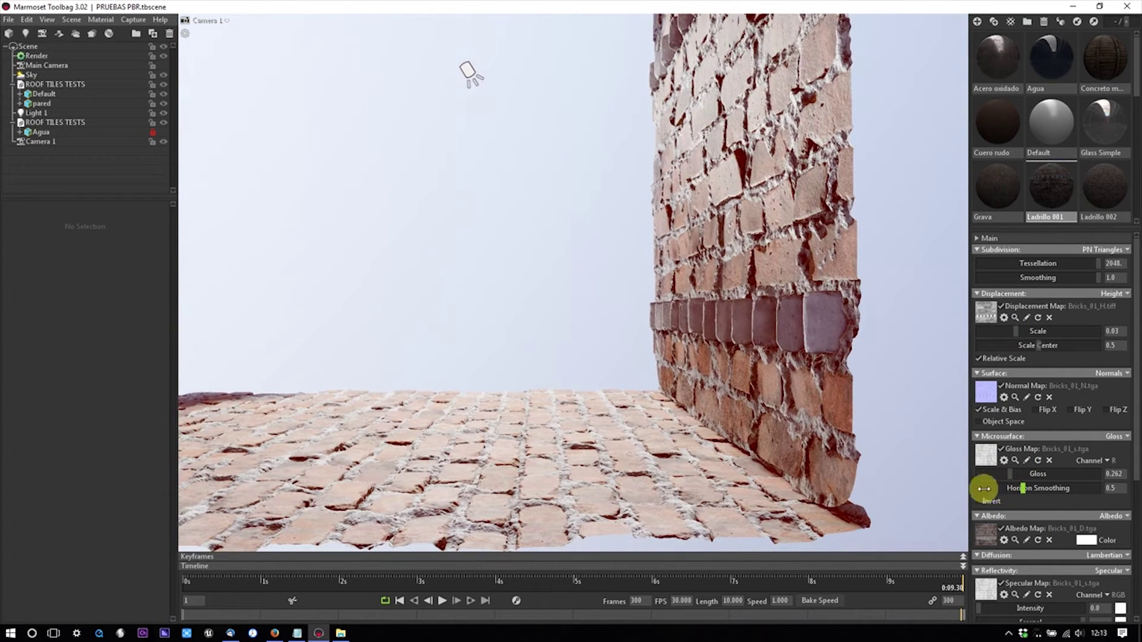
{"action": "left_click_drag", "start_coordinate": [1000, 486], "coordinate": [951, 491]}
{"action": "left_click_drag", "start_coordinate": [720, 308], "coordinate": [773, 307]}
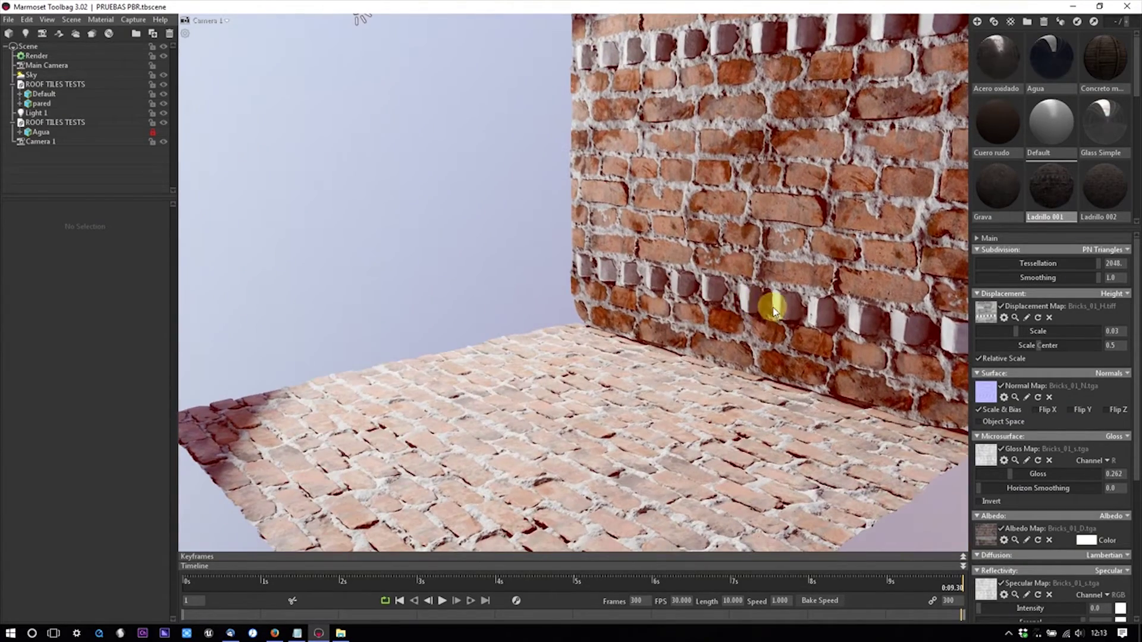
- Apply the Ladrillo limpio material to both the floor and the wall
{"action": "left_click_drag", "start_coordinate": [799, 267], "coordinate": [760, 196]}
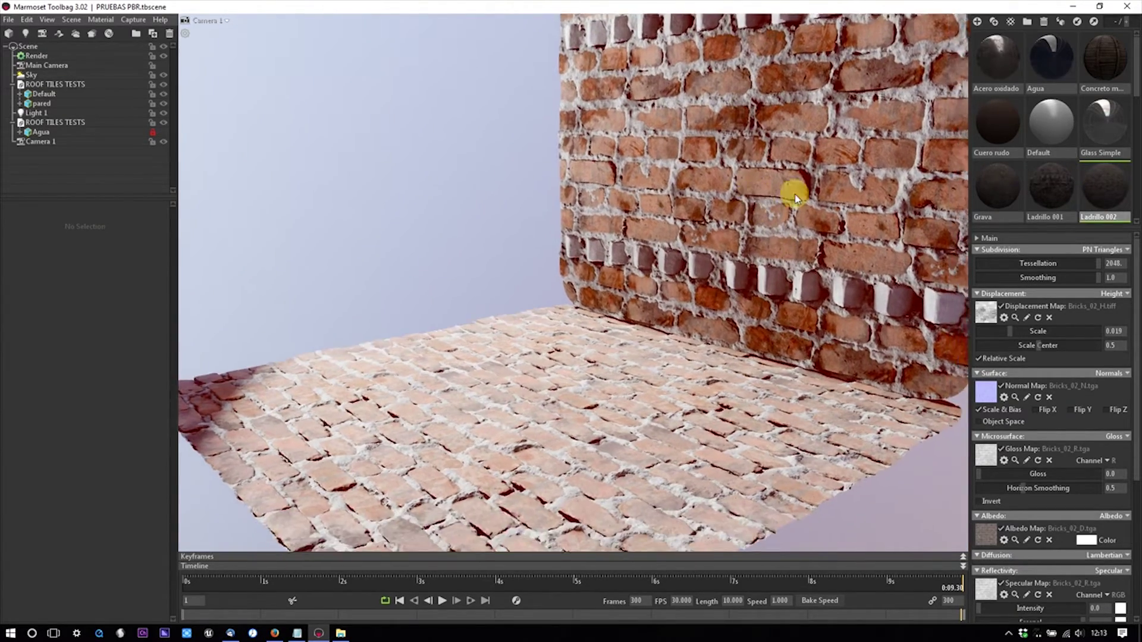
{"action": "scroll", "coordinate": [1058, 163], "scroll_direction": "down", "scroll_amount": 1}
{"action": "left_click_drag", "start_coordinate": [1016, 210], "coordinate": [684, 340]}
{"action": "scroll", "coordinate": [1094, 171], "scroll_direction": "down", "scroll_amount": 2}
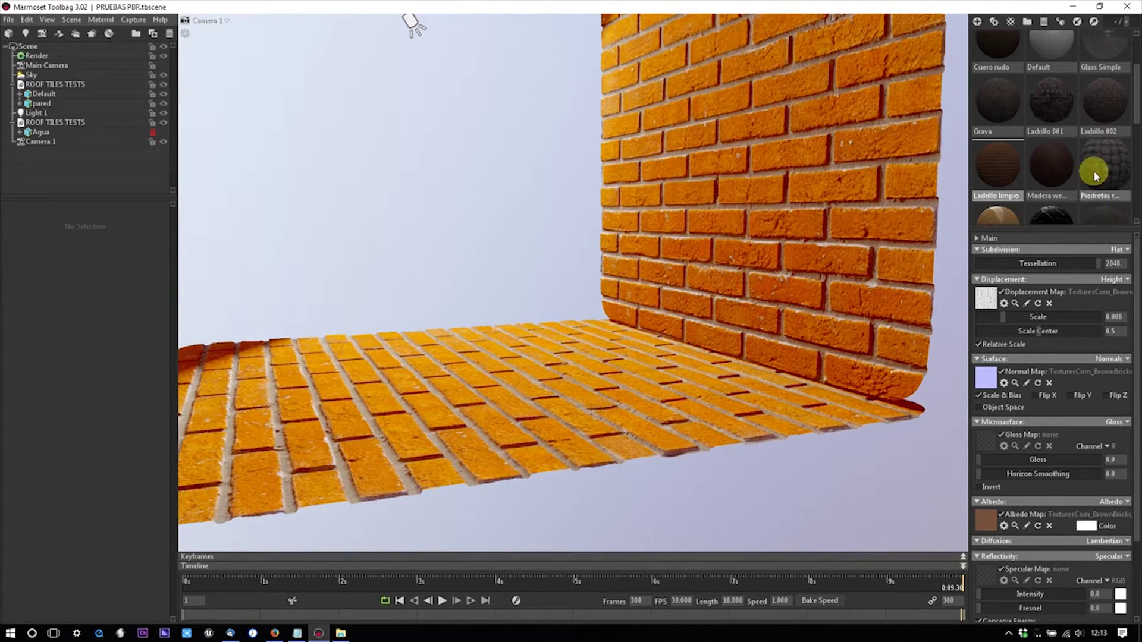
- Apply the Piedrotas cobblestone material to the floor
{"action": "left_click_drag", "start_coordinate": [1068, 133], "coordinate": [631, 357]}
{"action": "left_click_drag", "start_coordinate": [668, 309], "coordinate": [1080, 180]}
{"action": "left_click_drag", "start_coordinate": [1111, 141], "coordinate": [213, 143]}
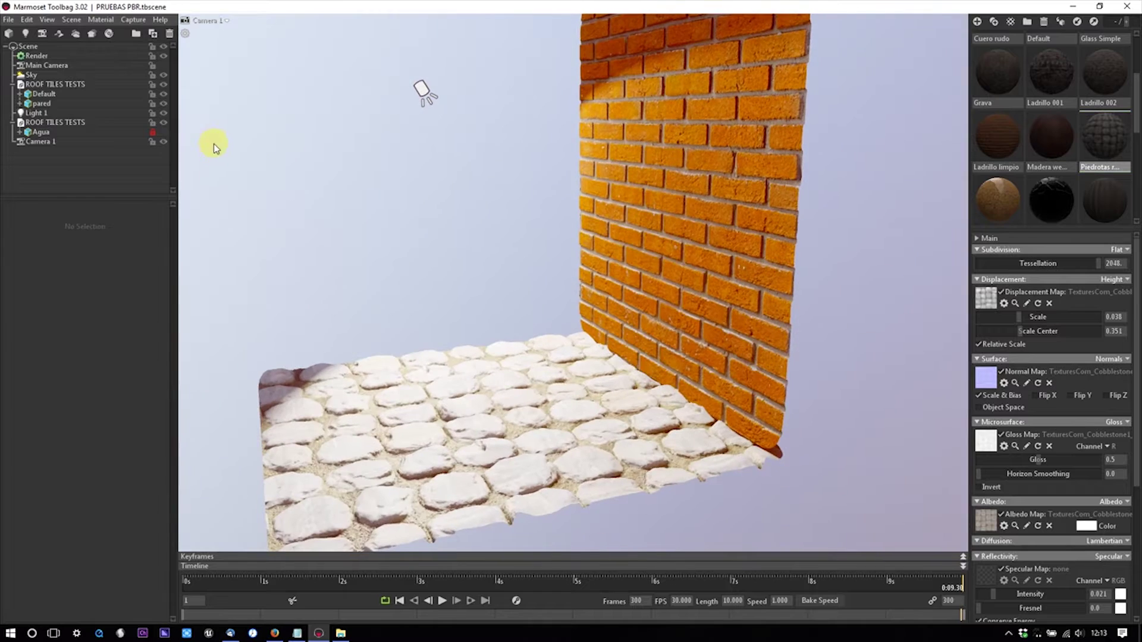
- Show the Agua object over the cobblestone floor and lower the cobblestone material's displacement scale center
{"action": "left_click", "coordinate": [164, 132]}
{"action": "left_click_drag", "start_coordinate": [523, 331], "coordinate": [648, 255]}
{"action": "mouse_move", "coordinate": [1023, 335]}
{"action": "left_mouse_down"}
{"action": "mouse_move", "coordinate": [1042, 329]}
{"action": "mouse_move", "coordinate": [1008, 340]}
{"action": "left_mouse_up"}
{"action": "left_click_drag", "start_coordinate": [773, 313], "coordinate": [738, 279]}
- Hide the Agua object and apply the Pintura pelada peeling-paint material to the wall
{"action": "left_click", "coordinate": [1006, 202]}
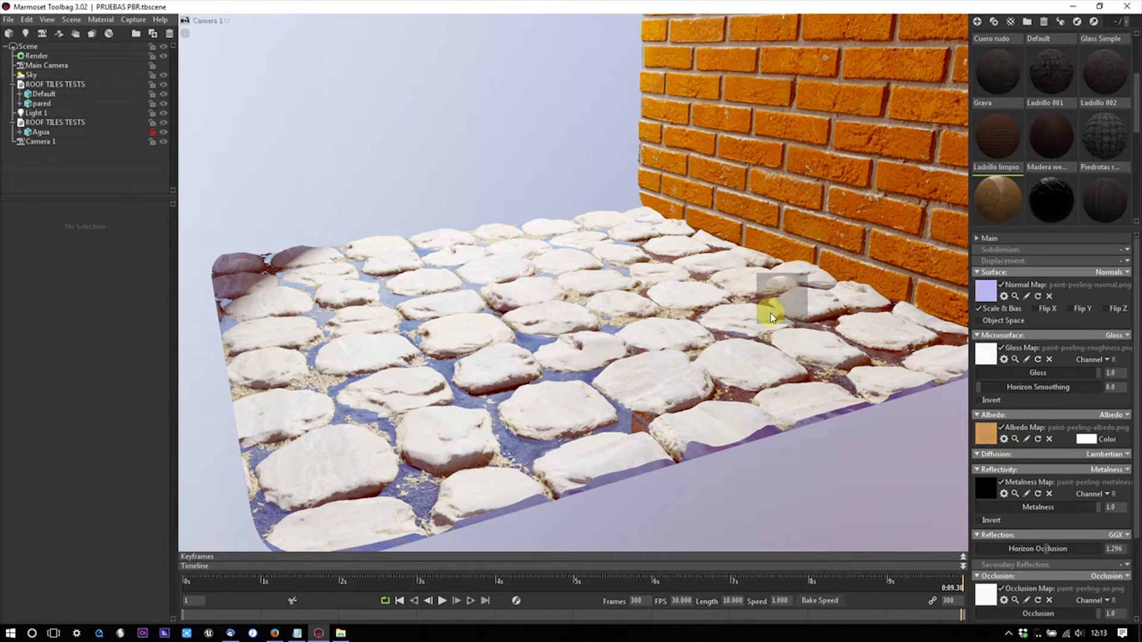
{"action": "left_click", "coordinate": [164, 133]}
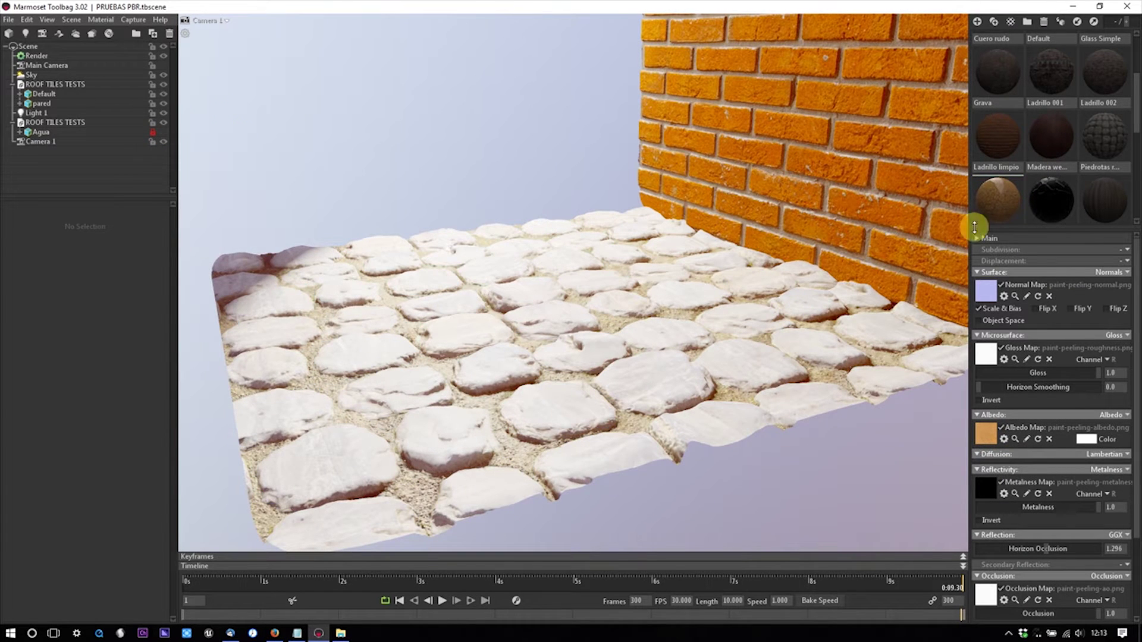
{"action": "mouse_move", "coordinate": [999, 213]}
{"action": "left_mouse_down"}
{"action": "mouse_move", "coordinate": [769, 230]}
{"action": "mouse_move", "coordinate": [788, 196]}
{"action": "mouse_move", "coordinate": [782, 244]}
{"action": "mouse_move", "coordinate": [726, 227]}
{"action": "mouse_move", "coordinate": [748, 192]}
{"action": "mouse_move", "coordinate": [721, 196]}
{"action": "mouse_move", "coordinate": [720, 288]}
{"action": "left_mouse_up"}
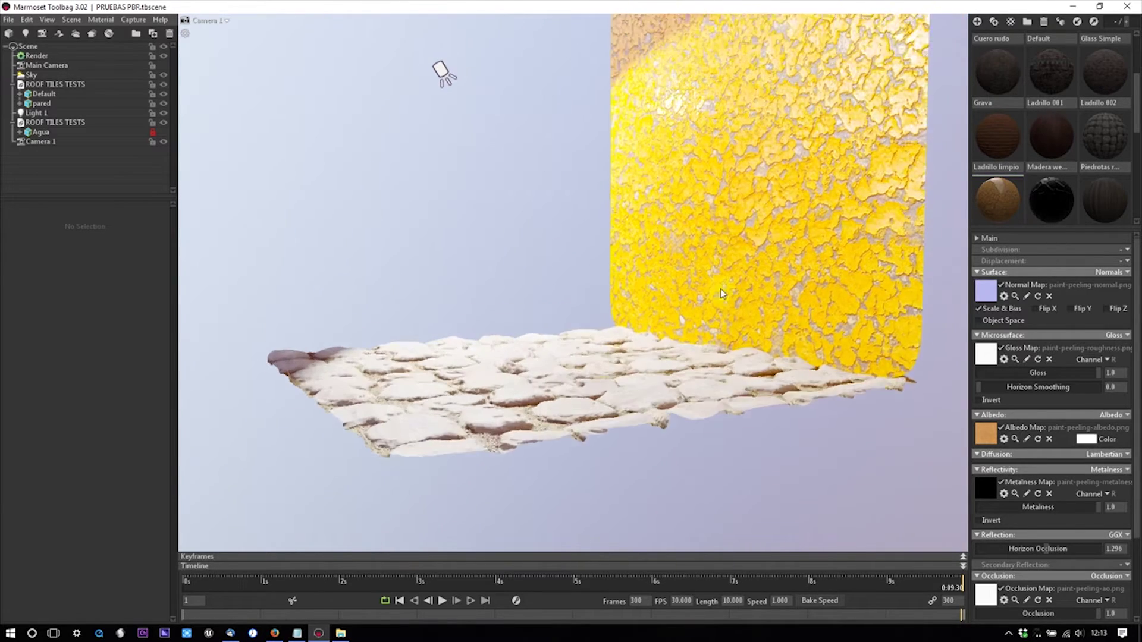
- Apply the Piso craque... cracked-stone material to the floor, keep Pintura pelada on the wall, and show the Agua object
{"action": "left_click_drag", "start_coordinate": [1064, 196], "coordinate": [808, 206]}
{"action": "mouse_move", "coordinate": [739, 241]}
{"action": "left_mouse_down"}
{"action": "mouse_move", "coordinate": [757, 238]}
{"action": "mouse_move", "coordinate": [747, 244]}
{"action": "left_mouse_up"}
{"action": "left_click", "coordinate": [993, 215]}
{"action": "left_click_drag", "start_coordinate": [952, 257], "coordinate": [622, 413]}
{"action": "mouse_move", "coordinate": [886, 225]}
{"action": "left_mouse_down"}
{"action": "mouse_move", "coordinate": [748, 361]}
{"action": "mouse_move", "coordinate": [708, 346]}
{"action": "mouse_move", "coordinate": [761, 282]}
{"action": "mouse_move", "coordinate": [291, 137]}
{"action": "left_mouse_up"}
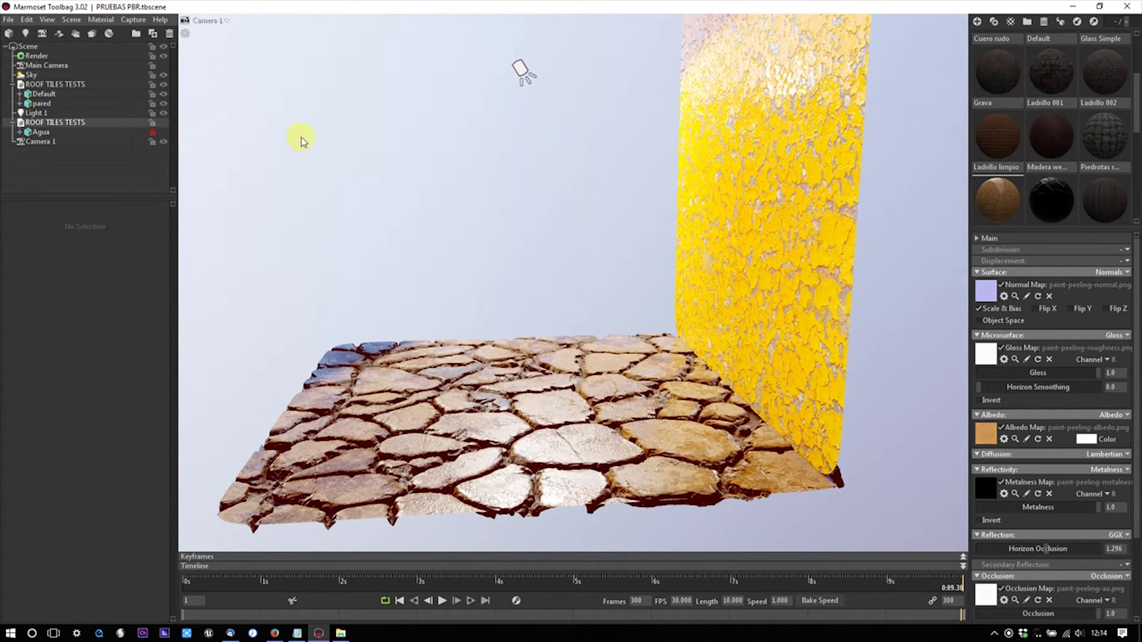
{"action": "left_click", "coordinate": [165, 131]}
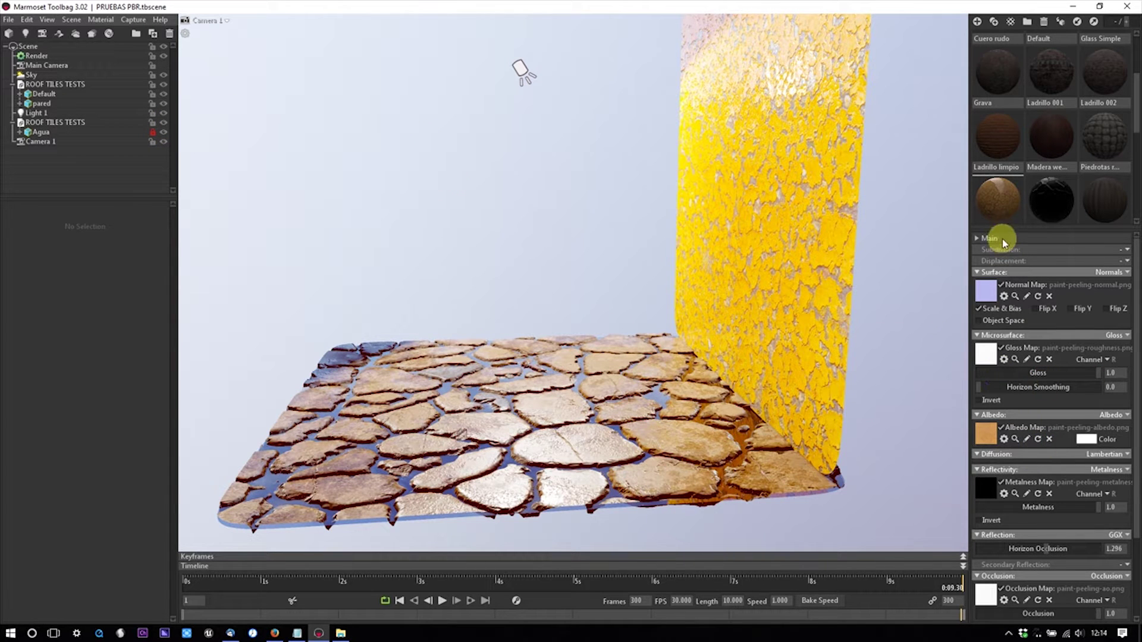
{"action": "left_click_drag", "start_coordinate": [666, 389], "coordinate": [683, 336]}
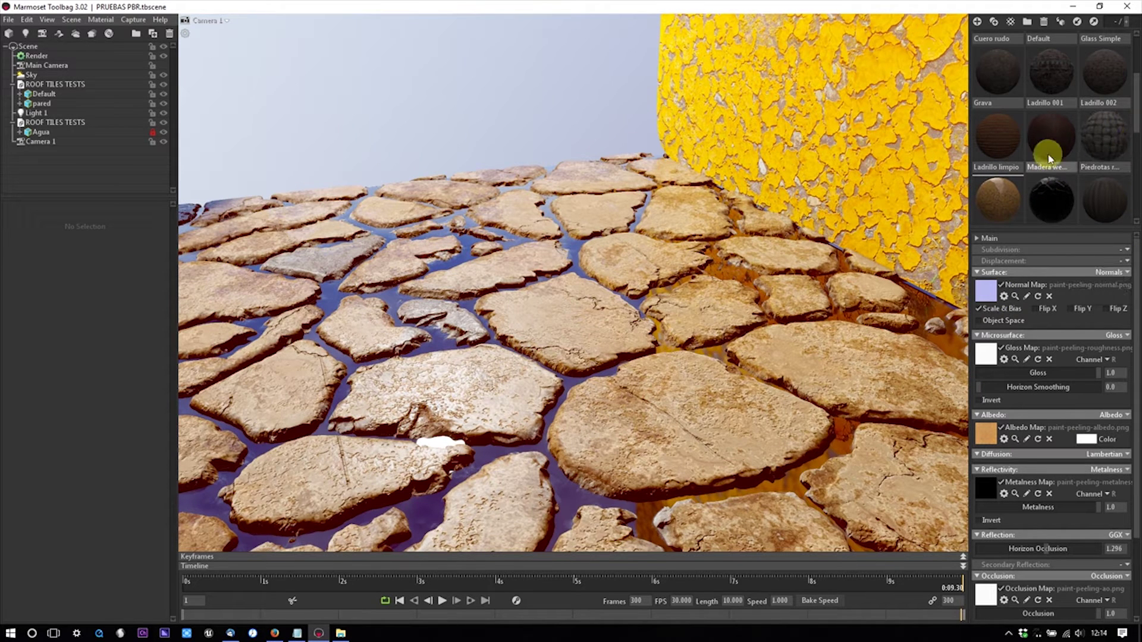
- Set the cracked-stone floor material's displacement scale to 0.002 and its scale center to 0.014
{"action": "left_click", "coordinate": [1063, 188]}
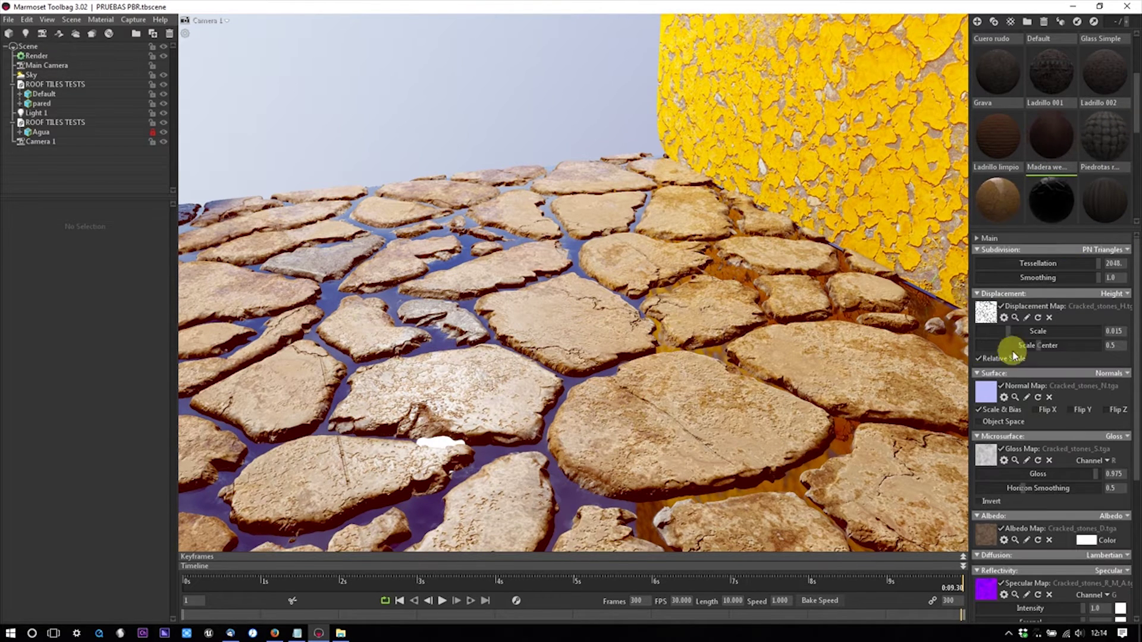
{"action": "left_click_drag", "start_coordinate": [1045, 346], "coordinate": [975, 357]}
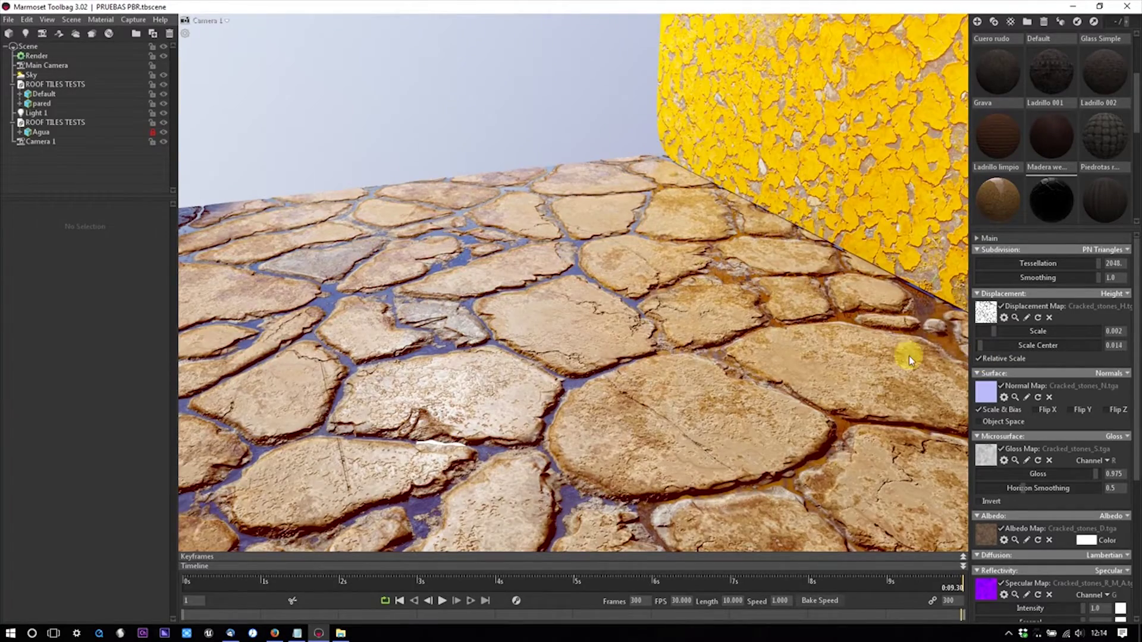
{"action": "mouse_move", "coordinate": [657, 348]}
{"action": "left_mouse_down"}
{"action": "mouse_move", "coordinate": [650, 331]}
{"action": "mouse_move", "coordinate": [683, 309]}
{"action": "mouse_move", "coordinate": [688, 345]}
{"action": "mouse_move", "coordinate": [650, 357]}
{"action": "mouse_move", "coordinate": [683, 316]}
{"action": "mouse_move", "coordinate": [709, 312]}
{"action": "mouse_move", "coordinate": [688, 377]}
{"action": "mouse_move", "coordinate": [704, 315]}
{"action": "mouse_move", "coordinate": [705, 344]}
{"action": "left_mouse_up"}
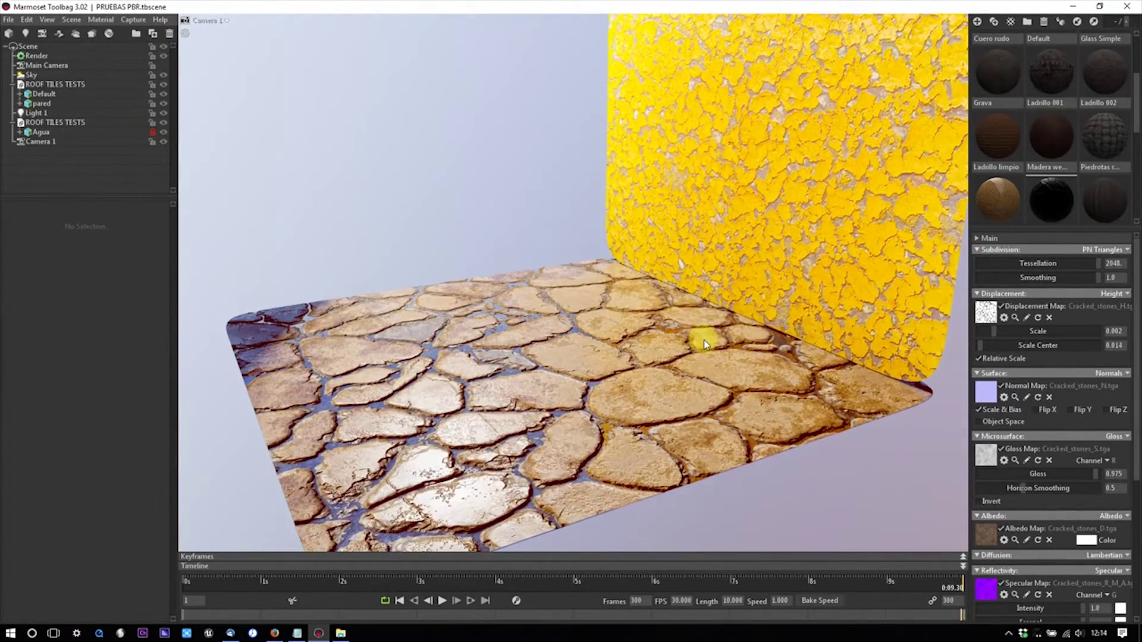
- Hide the Agua object and apply the Piso madera... wooden plank material to the floor
{"action": "left_click", "coordinate": [165, 132]}
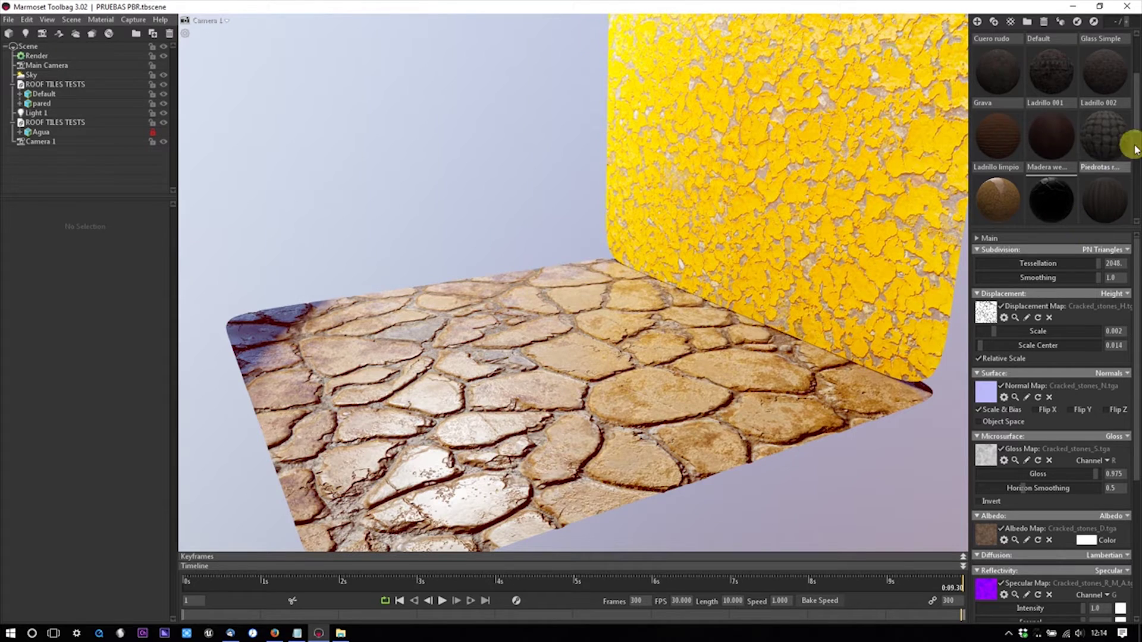
{"action": "scroll", "coordinate": [1133, 132], "scroll_direction": "down", "scroll_amount": 1}
{"action": "left_click_drag", "start_coordinate": [1101, 140], "coordinate": [684, 363]}
{"action": "scroll", "coordinate": [596, 349], "scroll_direction": "down", "scroll_amount": 2}
{"action": "scroll", "coordinate": [643, 340], "scroll_direction": "up", "scroll_amount": 2}
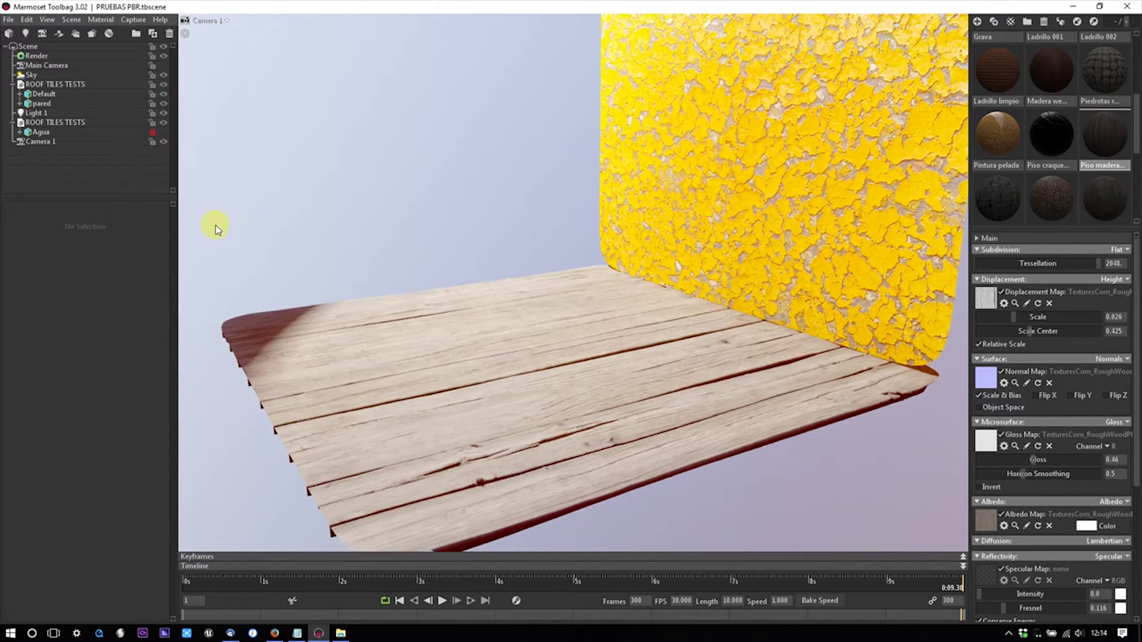
- Show the Agua object over the wooden plank floor to check its effect, and hide it again
{"action": "left_click", "coordinate": [163, 132]}
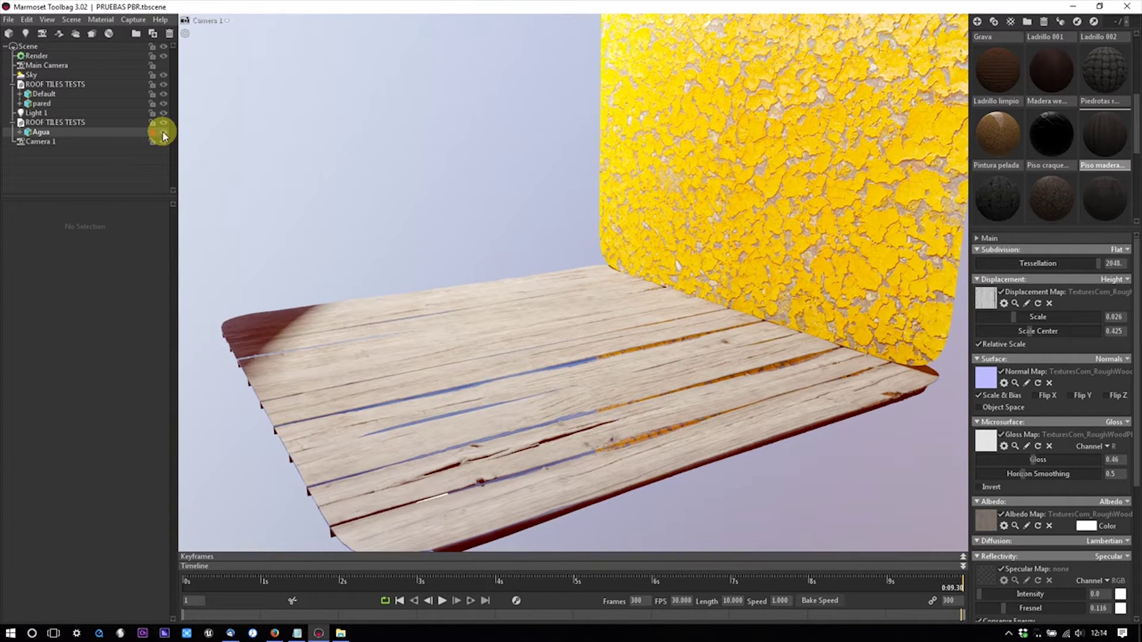
{"action": "left_click", "coordinate": [163, 133]}
- Apply the Piso piedras material to the floor and show the Agua object between the stones
{"action": "left_click_drag", "start_coordinate": [981, 208], "coordinate": [646, 339]}
{"action": "left_click", "coordinate": [164, 132]}
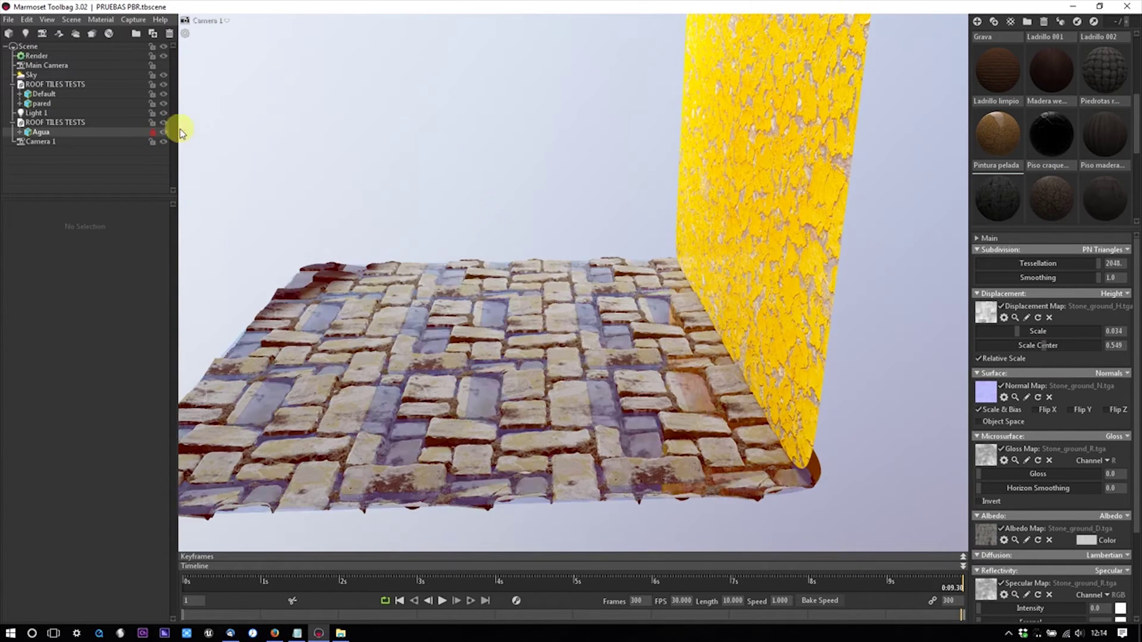
{"action": "left_click_drag", "start_coordinate": [588, 288], "coordinate": [606, 287]}
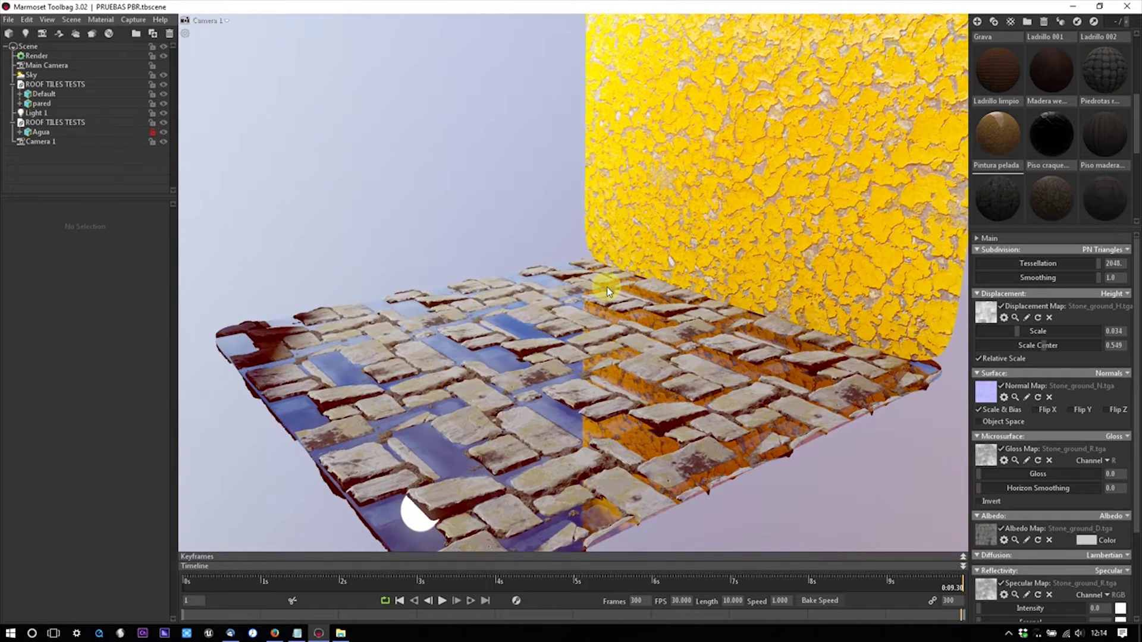
- Hide the Agua object and apply the Piso rajado material to the floor
{"action": "left_click", "coordinate": [164, 133]}
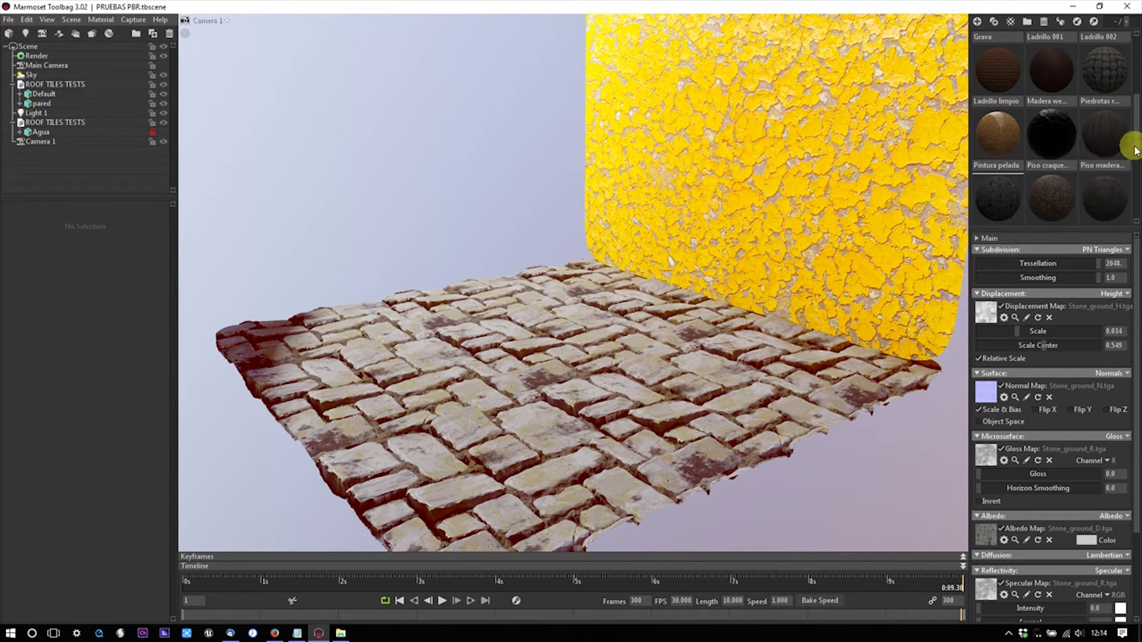
{"action": "scroll", "coordinate": [1136, 147], "scroll_direction": "down", "scroll_amount": 3}
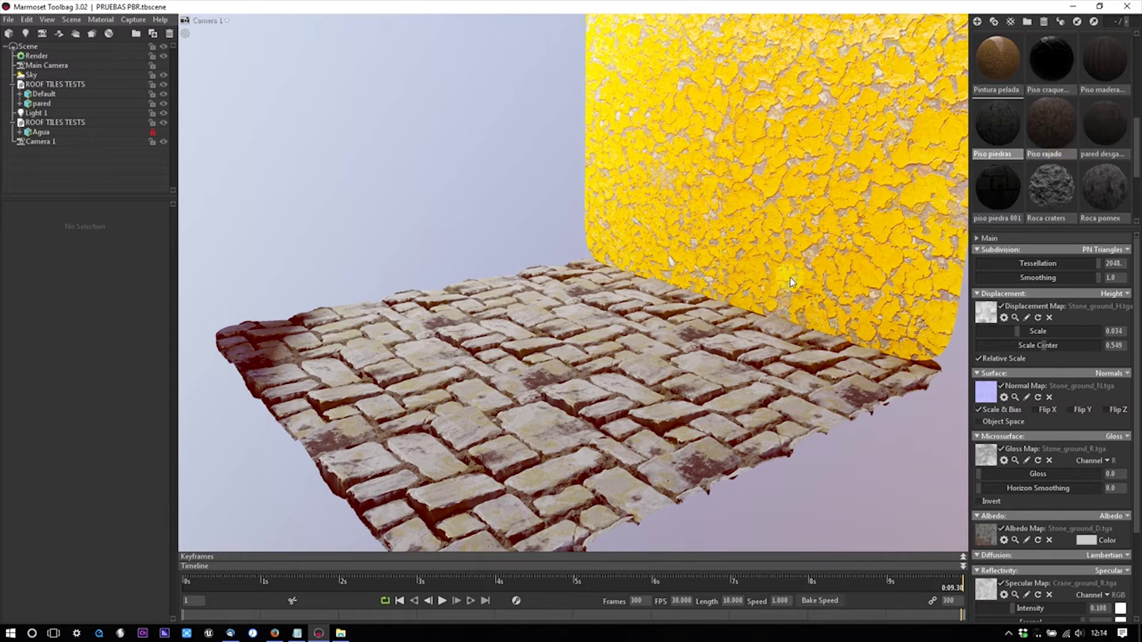
{"action": "left_click_drag", "start_coordinate": [790, 282], "coordinate": [674, 371]}
{"action": "left_click_drag", "start_coordinate": [656, 334], "coordinate": [658, 339]}
{"action": "left_click", "coordinate": [157, 137]}
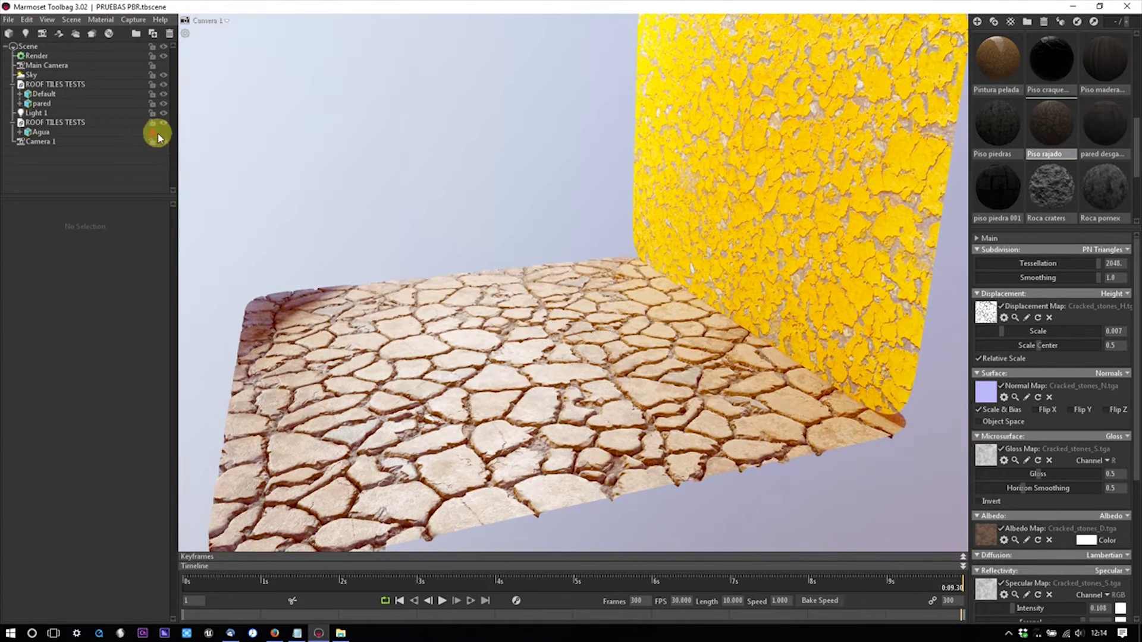
{"action": "left_click", "coordinate": [163, 131]}
- Apply the pared desga... material to the wall and the piso piedra 001 material to the floor
{"action": "left_click_drag", "start_coordinate": [1116, 135], "coordinate": [589, 178]}
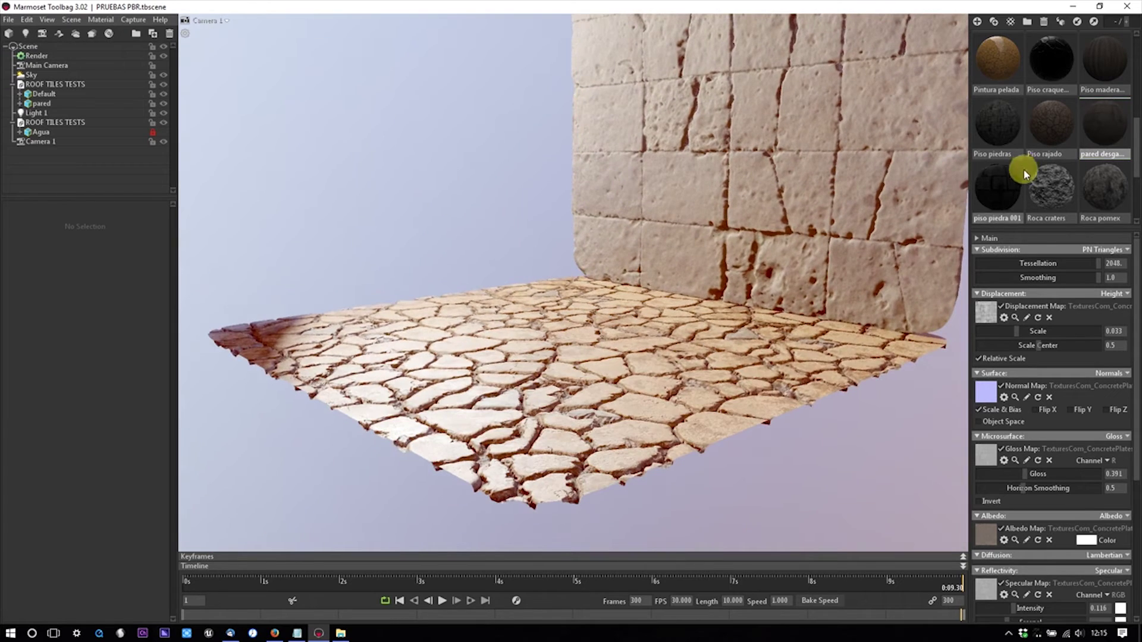
{"action": "left_click_drag", "start_coordinate": [984, 199], "coordinate": [709, 332]}
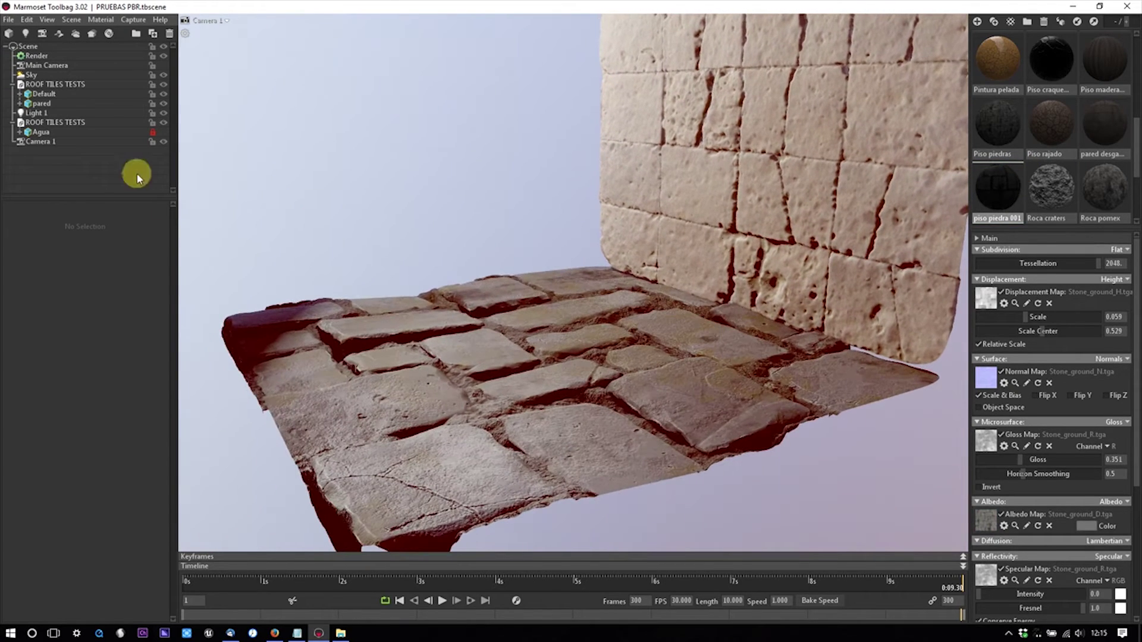
- Toggle the Agua object on and off over the piso piedra 001 floor to compare the look
{"action": "left_click", "coordinate": [164, 132]}
{"action": "left_click", "coordinate": [164, 132]}
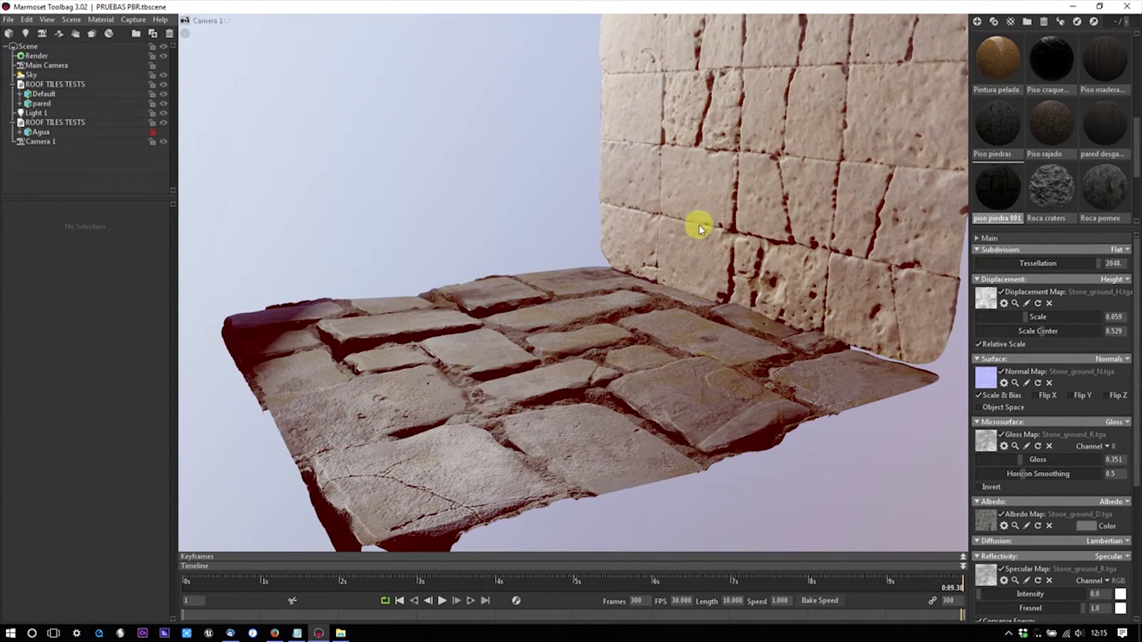
{"action": "left_click_drag", "start_coordinate": [699, 251], "coordinate": [661, 271]}
- Apply the Roca craters material to the floor and the Roca pomex material to the wall
{"action": "left_click_drag", "start_coordinate": [1065, 193], "coordinate": [641, 364]}
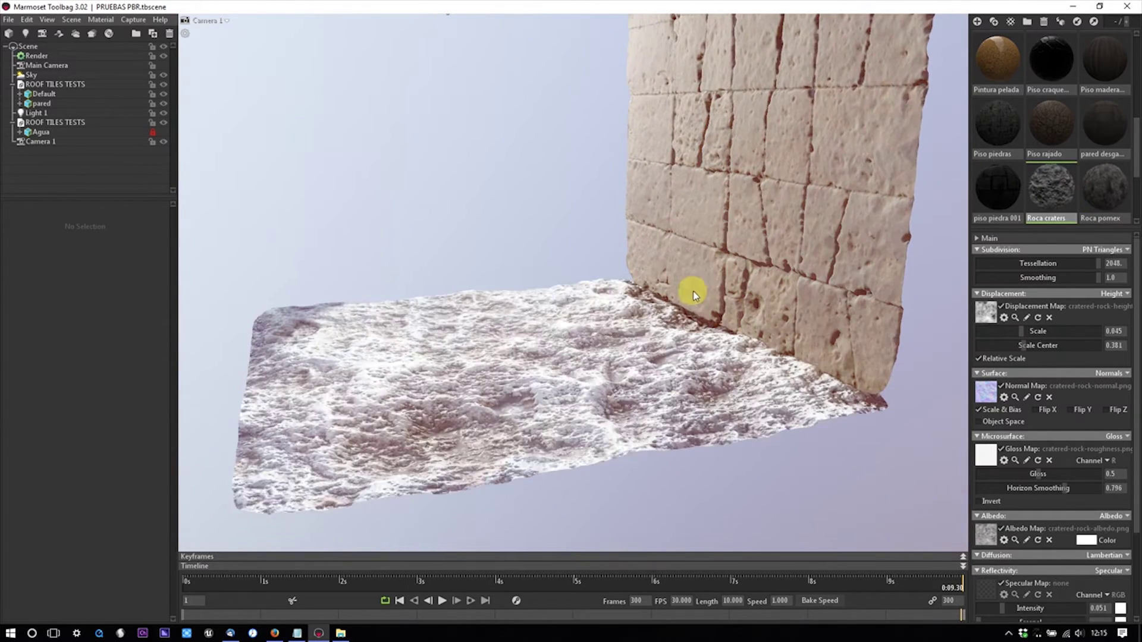
{"action": "left_click", "coordinate": [1101, 217]}
{"action": "left_click_drag", "start_coordinate": [844, 227], "coordinate": [754, 257]}
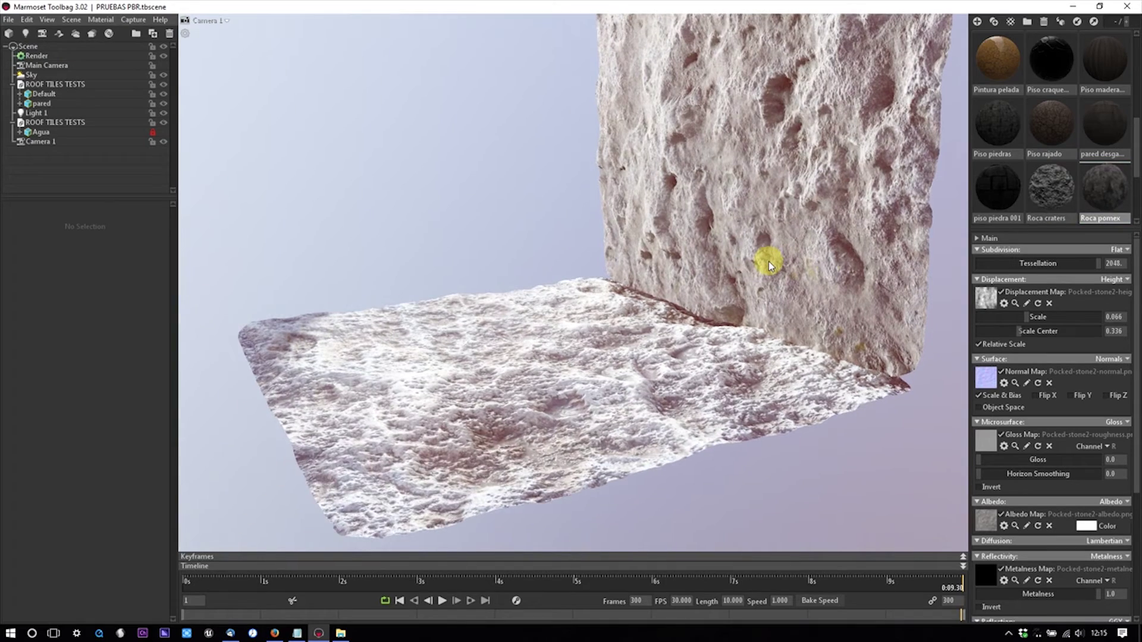
- Apply the Roca rebanada material to both the wall and the floor, and show the Agua object
{"action": "left_click_drag", "start_coordinate": [1138, 160], "coordinate": [1131, 183]}
{"action": "left_click_drag", "start_coordinate": [997, 140], "coordinate": [844, 172]}
{"action": "left_click_drag", "start_coordinate": [583, 417], "coordinate": [658, 360]}
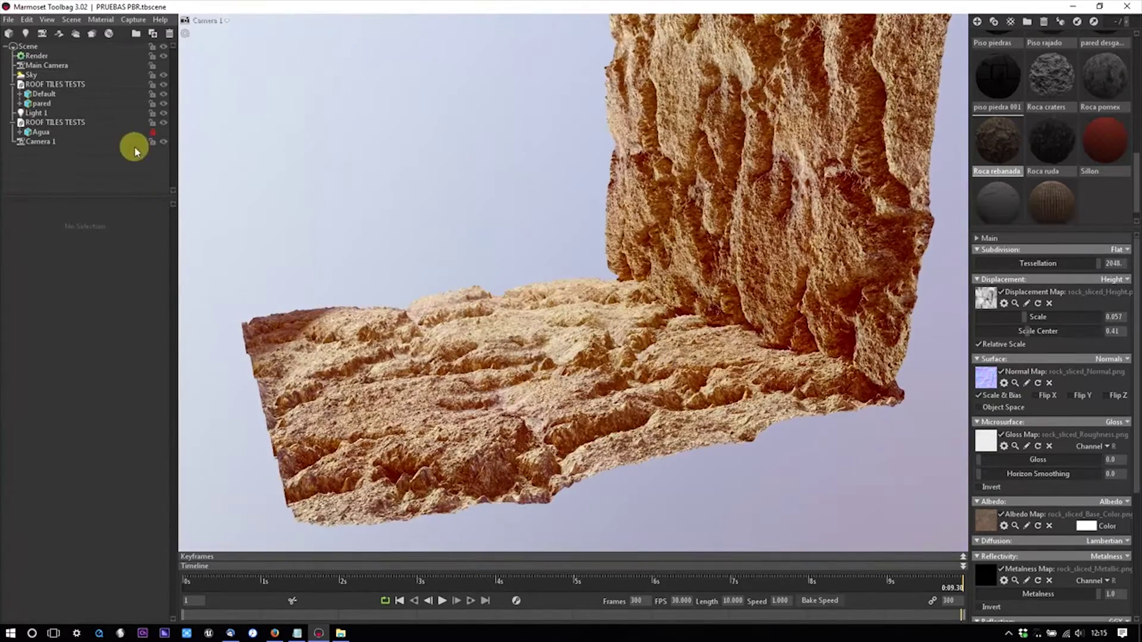
{"action": "left_click", "coordinate": [164, 132]}
{"action": "left_click_drag", "start_coordinate": [543, 273], "coordinate": [667, 312]}
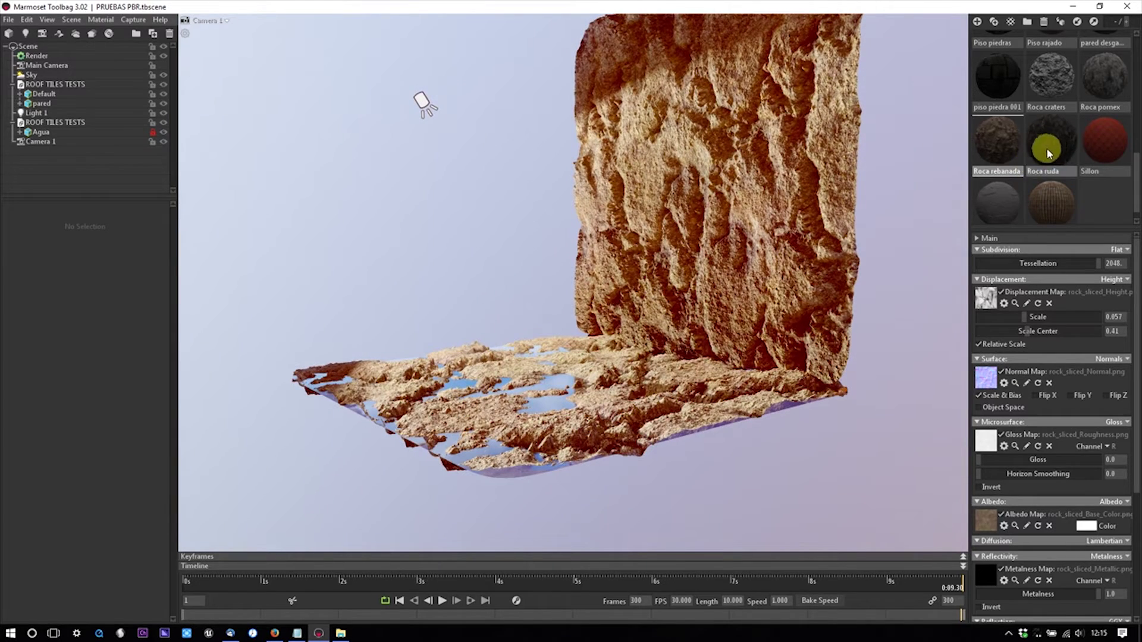
- Apply the Roca ruda material to the wall and hide the Agua object
{"action": "left_click_drag", "start_coordinate": [1047, 153], "coordinate": [667, 357]}
{"action": "left_click_drag", "start_coordinate": [1010, 181], "coordinate": [710, 260]}
{"action": "left_click", "coordinate": [150, 135]}
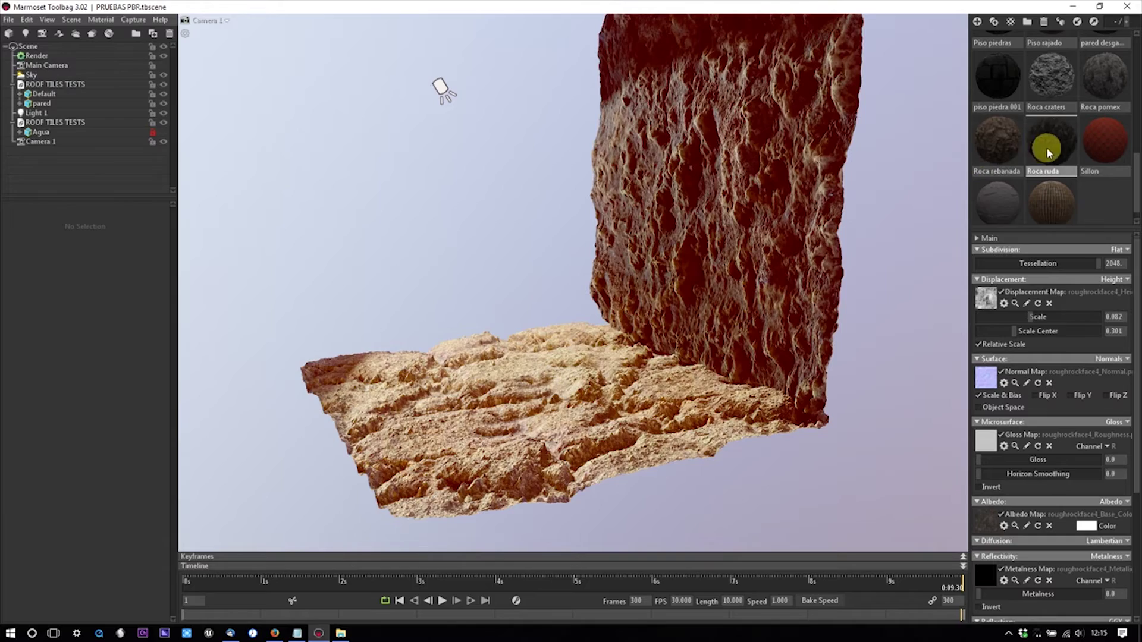
- Apply the Roca ruda material to the floor and Roca rebanada to the wall, and show the Agua object
{"action": "left_click_drag", "start_coordinate": [557, 405], "coordinate": [558, 406]}
{"action": "left_click_drag", "start_coordinate": [999, 146], "coordinate": [661, 216]}
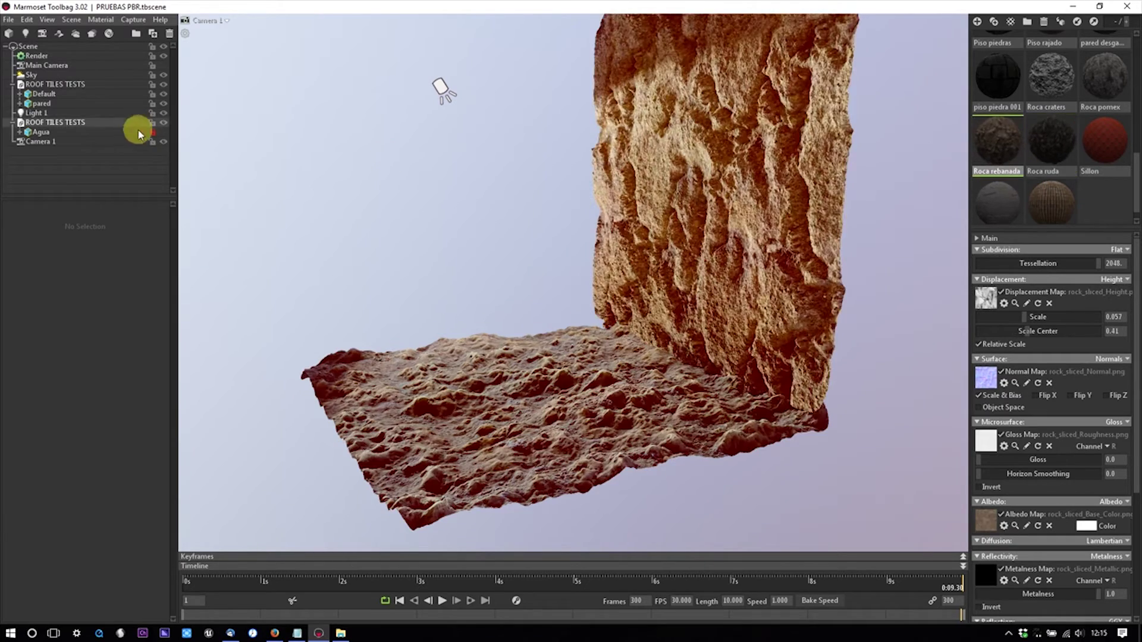
{"action": "left_click", "coordinate": [163, 132]}
{"action": "mouse_move", "coordinate": [709, 265]}
{"action": "left_mouse_down"}
{"action": "mouse_move", "coordinate": [765, 235]}
{"action": "mouse_move", "coordinate": [709, 259]}
{"action": "left_mouse_up"}
- Apply the Sillon material to the wall and hide the Agua object
{"action": "left_click_drag", "start_coordinate": [1102, 162], "coordinate": [752, 189]}
{"action": "left_click", "coordinate": [169, 135]}
{"action": "left_click_drag", "start_coordinate": [1105, 139], "coordinate": [716, 255]}
- Apply the Snow material to the floor and the Tejas material to the wall
{"action": "scroll", "coordinate": [595, 398], "scroll_direction": "up", "scroll_amount": 3}
{"action": "scroll", "coordinate": [1057, 174], "scroll_direction": "down", "scroll_amount": 1}
{"action": "left_click_drag", "start_coordinate": [1007, 184], "coordinate": [595, 338]}
{"action": "left_click_drag", "start_coordinate": [1017, 195], "coordinate": [800, 191]}
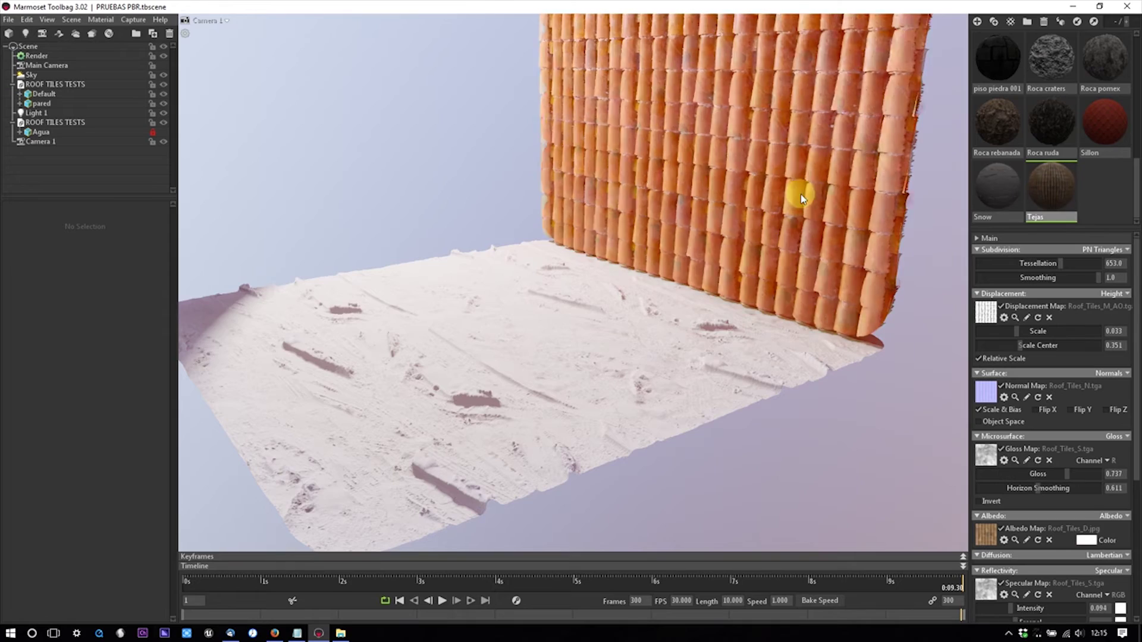
- Show the Agua object over the Snow floor, examine the water up close, and hide it again
{"action": "left_click", "coordinate": [163, 132]}
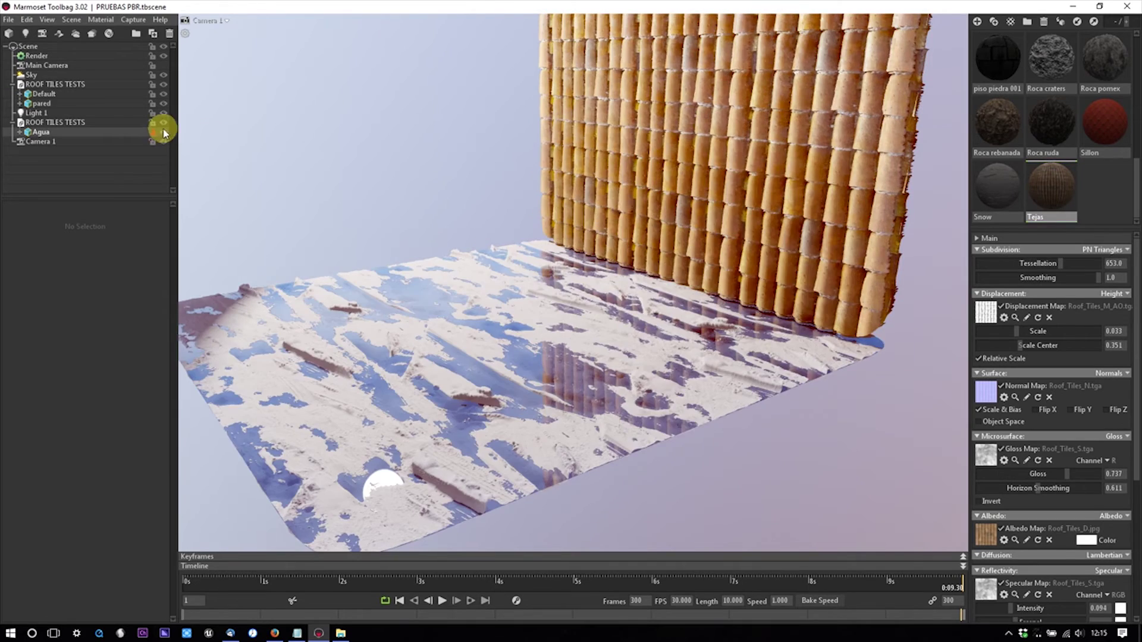
{"action": "left_click_drag", "start_coordinate": [632, 298], "coordinate": [505, 293]}
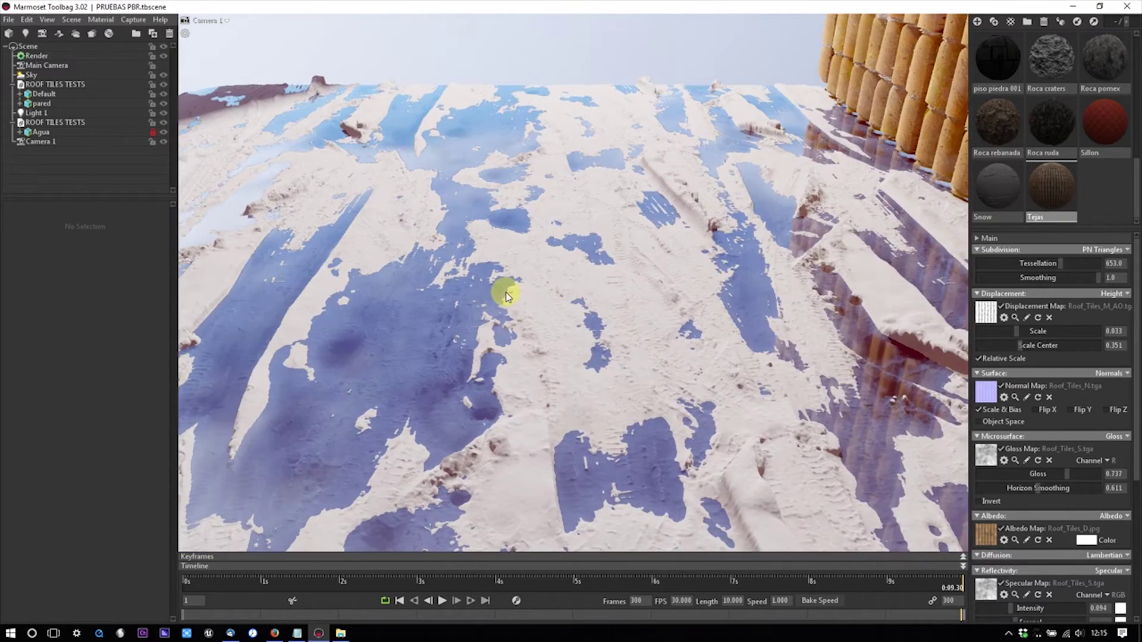
{"action": "left_click", "coordinate": [165, 130]}
{"action": "left_click_drag", "start_coordinate": [275, 153], "coordinate": [758, 298]}
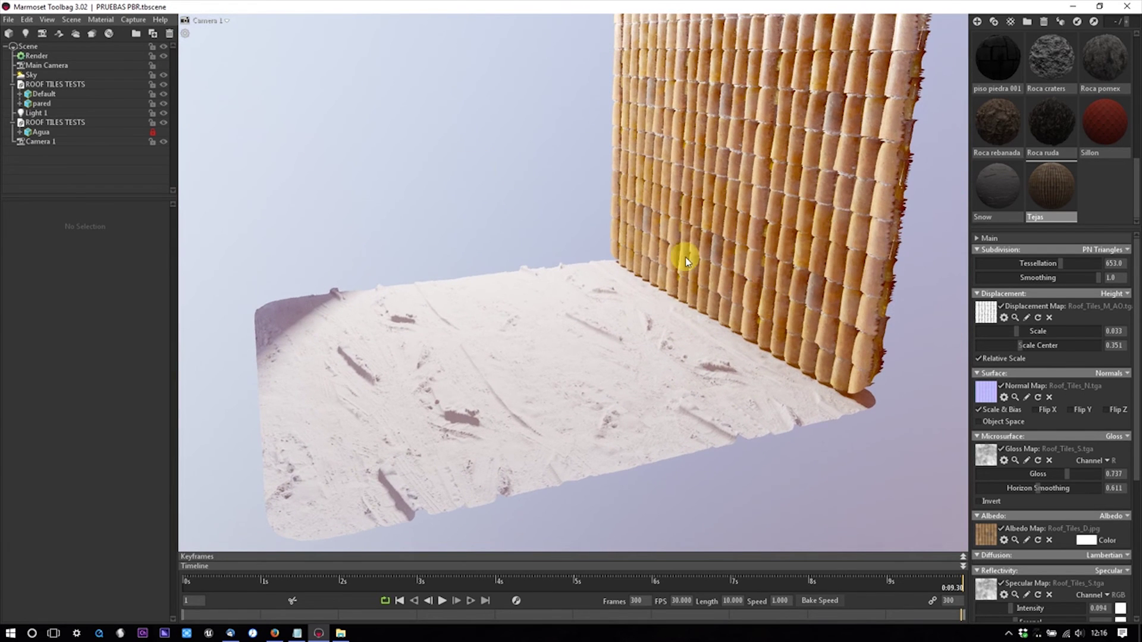
{"action": "left_click", "coordinate": [1009, 633]}
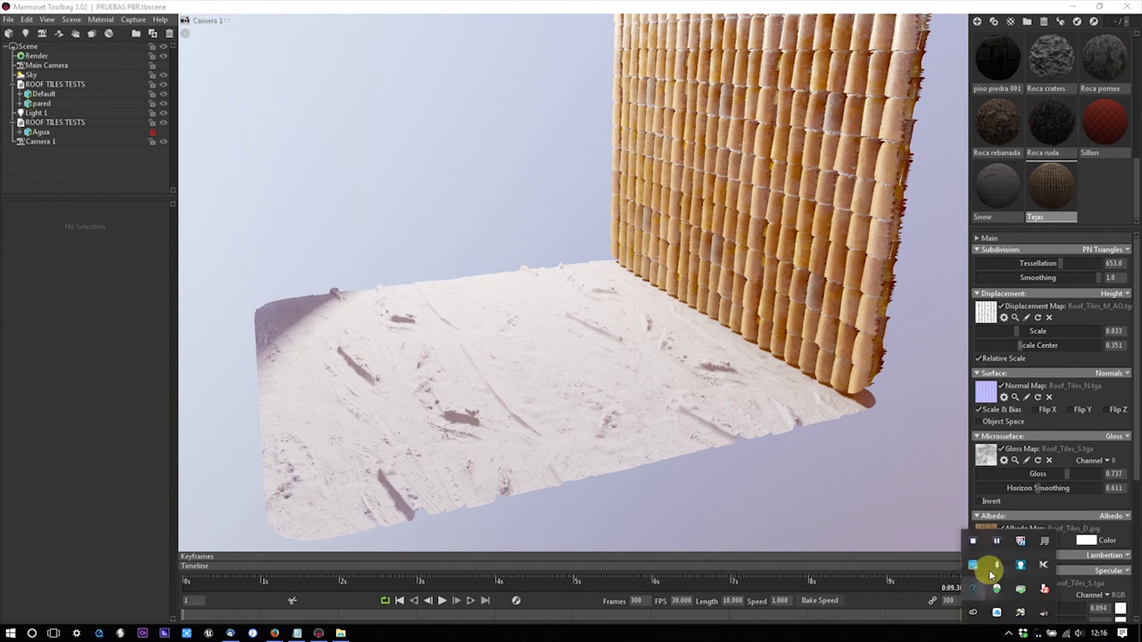